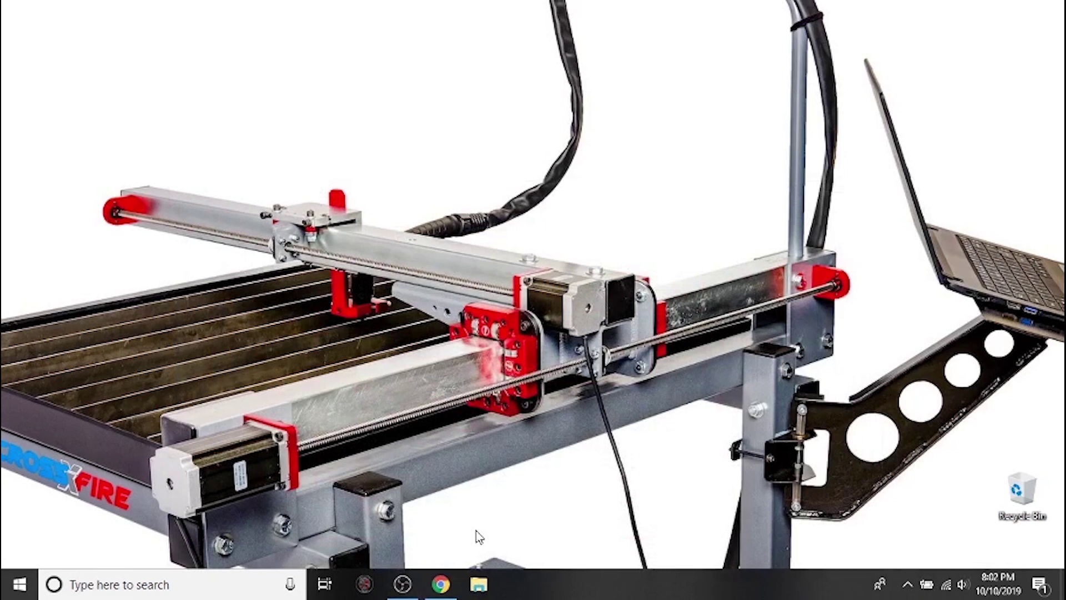
Open the Langmuir Systems Downloads page from the Resources menu.
{"action": "left_click", "coordinate": [441, 585]}
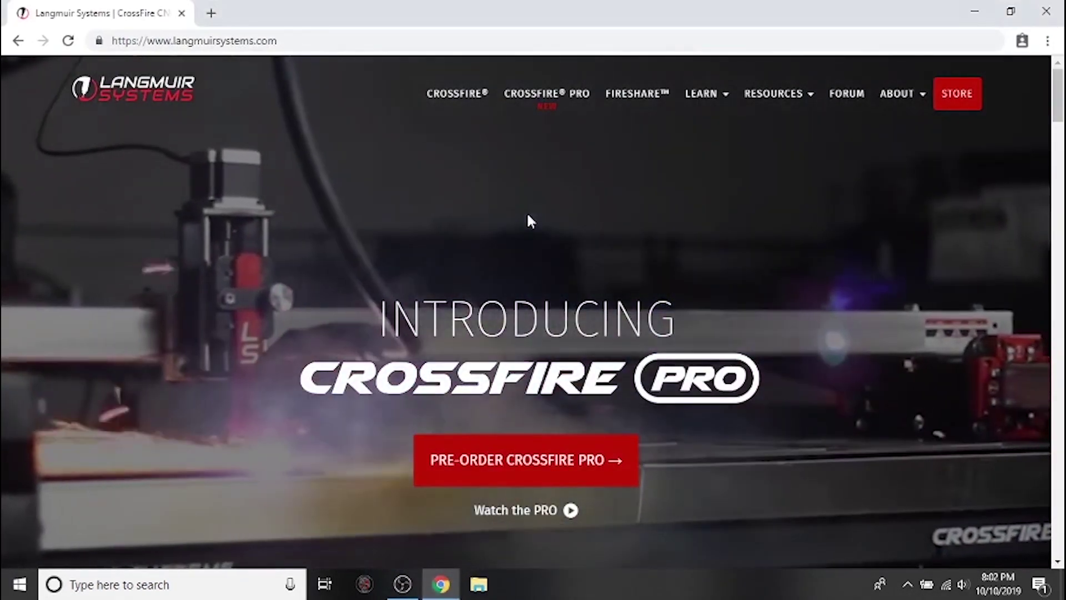
{"action": "mouse_move", "coordinate": [792, 106]}
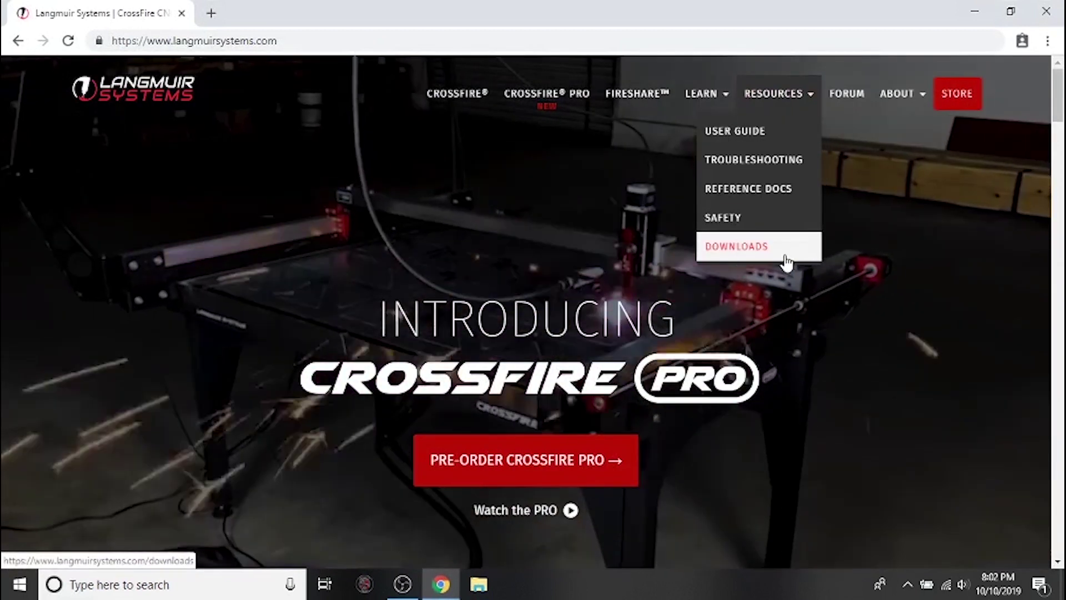
{"action": "left_click", "coordinate": [787, 261]}
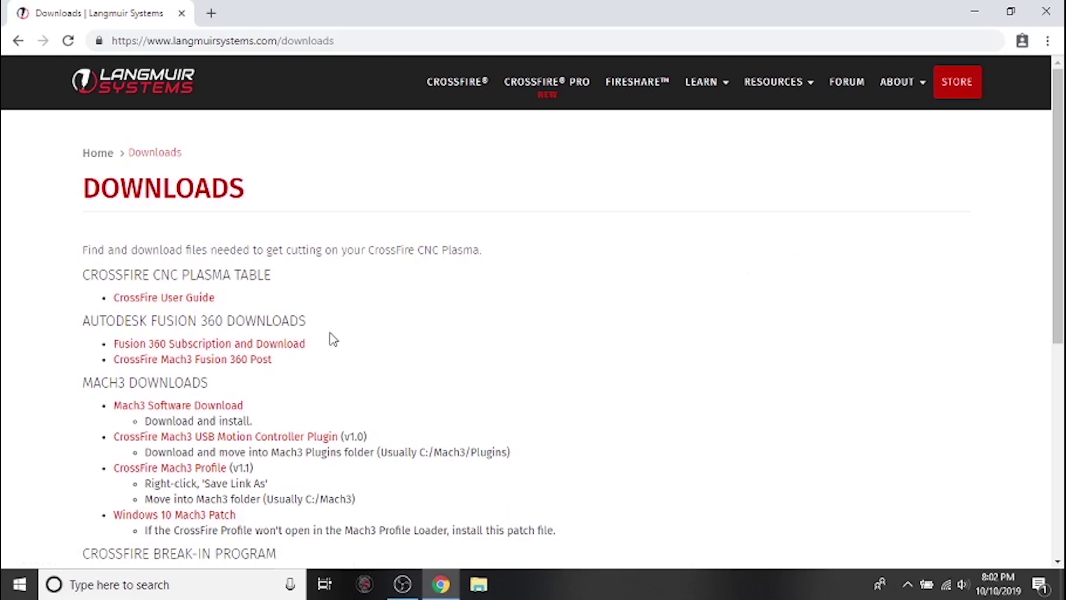
Go from the Fusion 360 Subscription and Download link to Autodesk's pricing ($60 monthly, $495 yearly).
{"action": "left_click", "coordinate": [298, 346]}
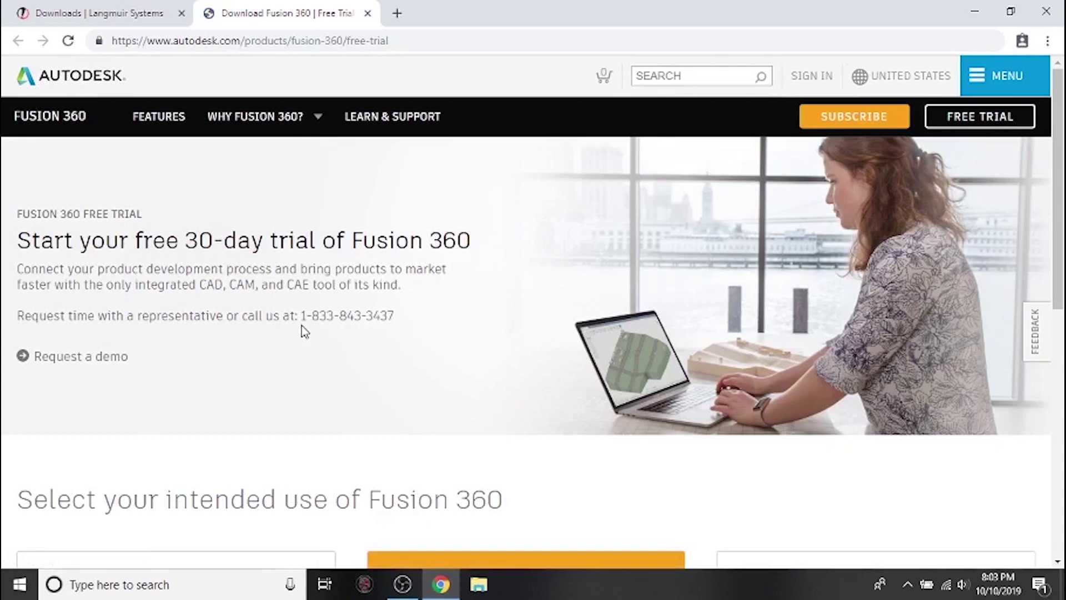
{"action": "left_click", "coordinate": [850, 120]}
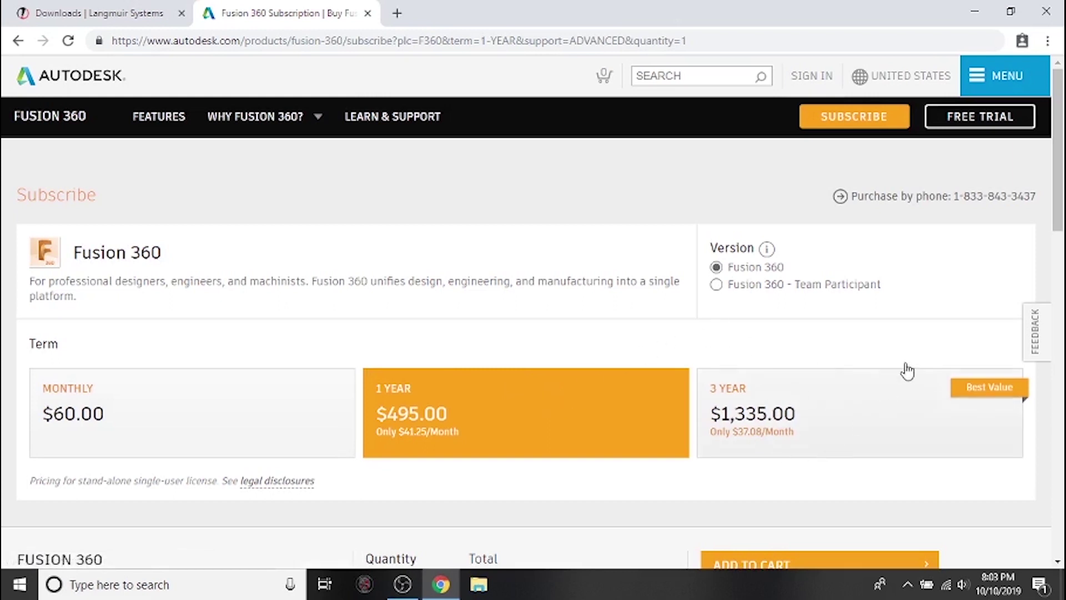
Go to the Fusion 360 free trial page and scroll down to the usage options.
{"action": "left_click", "coordinate": [973, 121]}
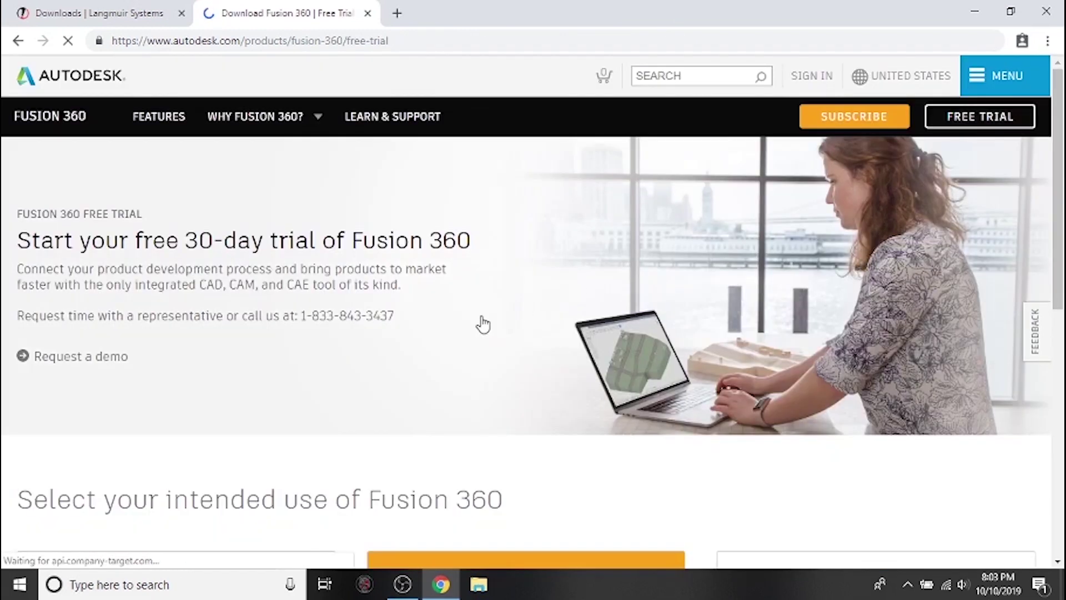
{"action": "scroll", "coordinate": [482, 322], "scroll_direction": "down", "scroll_amount": 2}
{"action": "scroll", "coordinate": [484, 322], "scroll_direction": "down", "scroll_amount": 4}
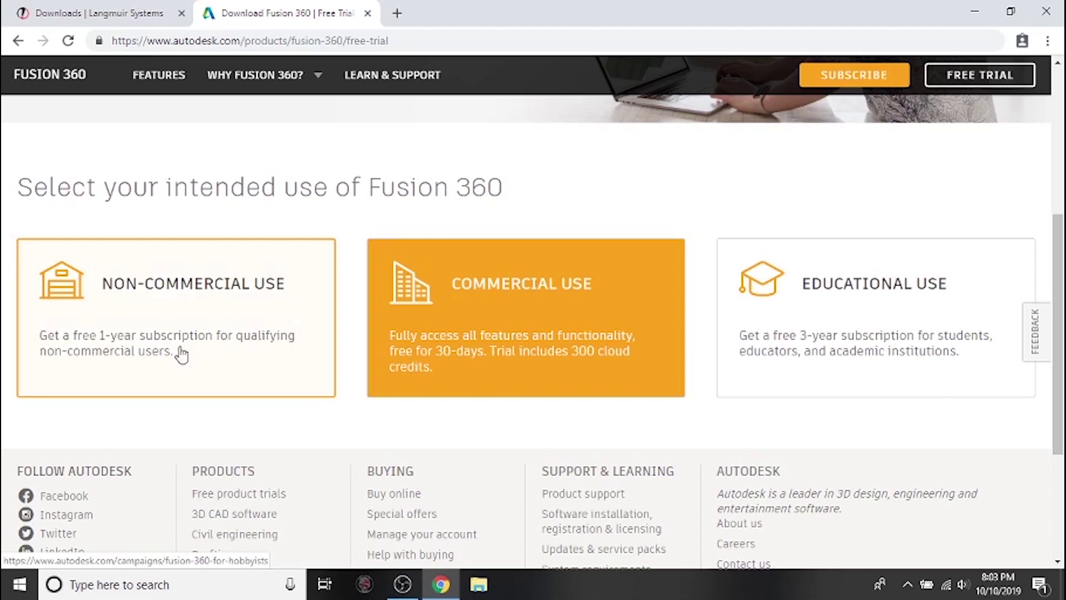
Choose the Non-Commercial Use option and read through the personal-use eligibility details.
{"action": "left_click", "coordinate": [181, 354]}
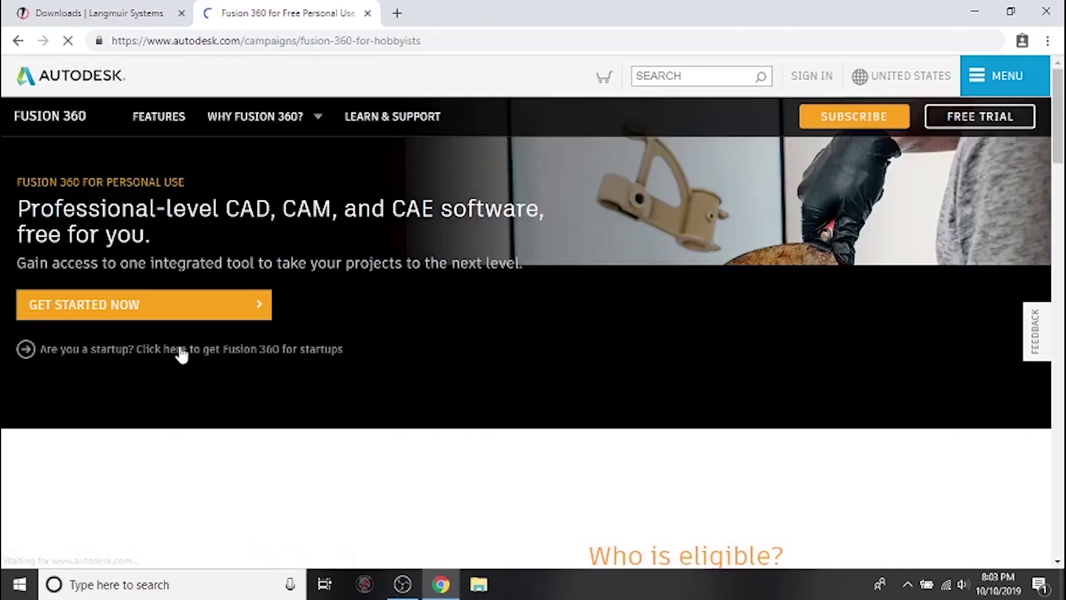
{"action": "scroll", "coordinate": [593, 383], "scroll_direction": "down", "scroll_amount": 7}
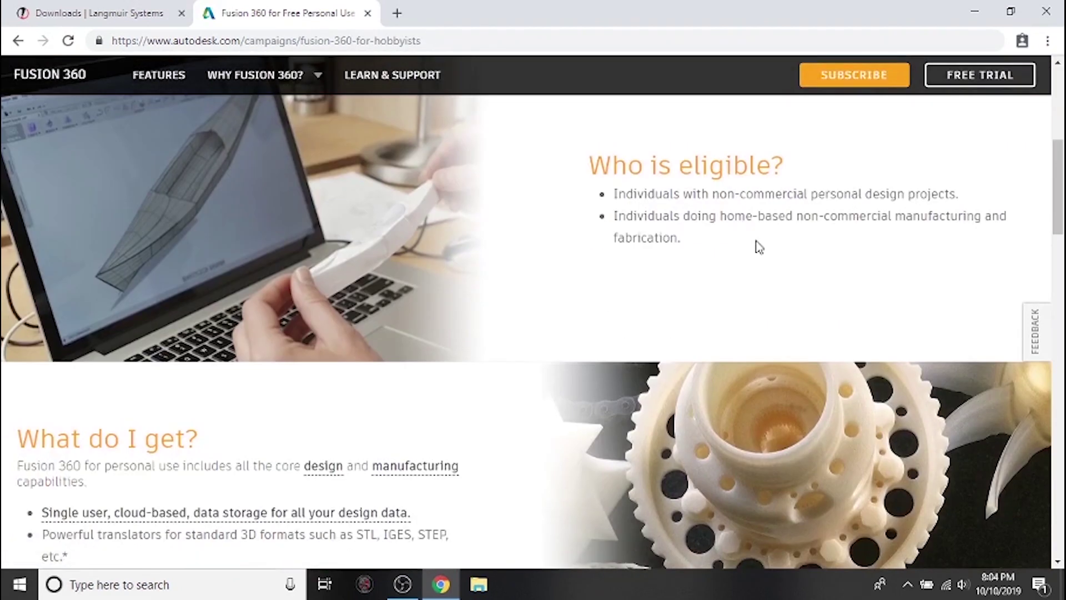
{"action": "scroll", "coordinate": [759, 247], "scroll_direction": "down", "scroll_amount": 5}
{"action": "scroll", "coordinate": [852, 363], "scroll_direction": "down", "scroll_amount": 6}
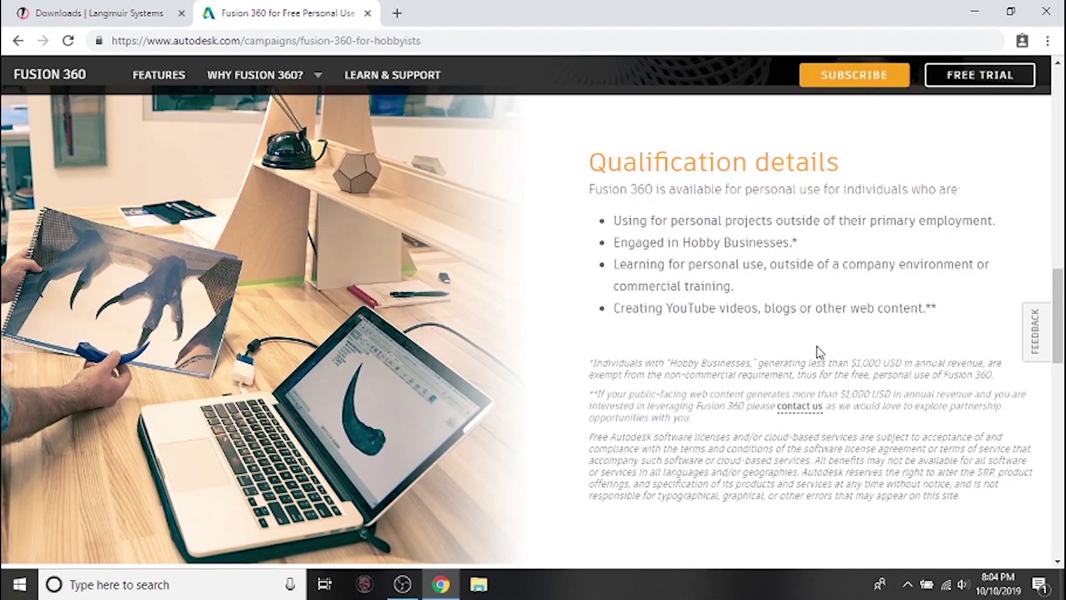
{"action": "scroll", "coordinate": [524, 294], "scroll_direction": "up", "scroll_amount": 11}
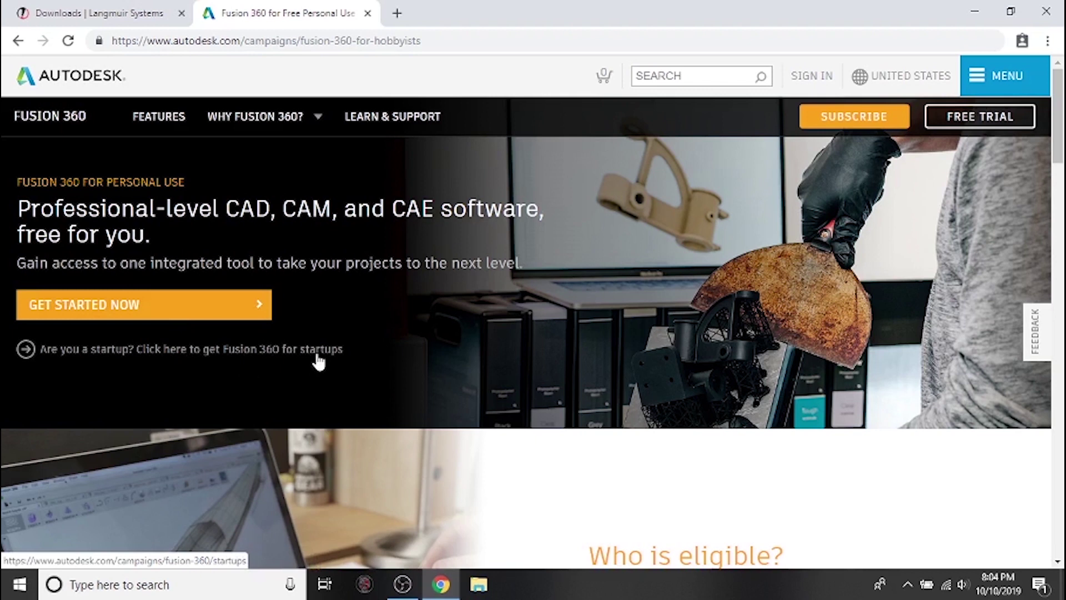
Sign in with the Autodesk account e-mail and password from the personal-use activation section.
{"action": "left_click", "coordinate": [236, 317]}
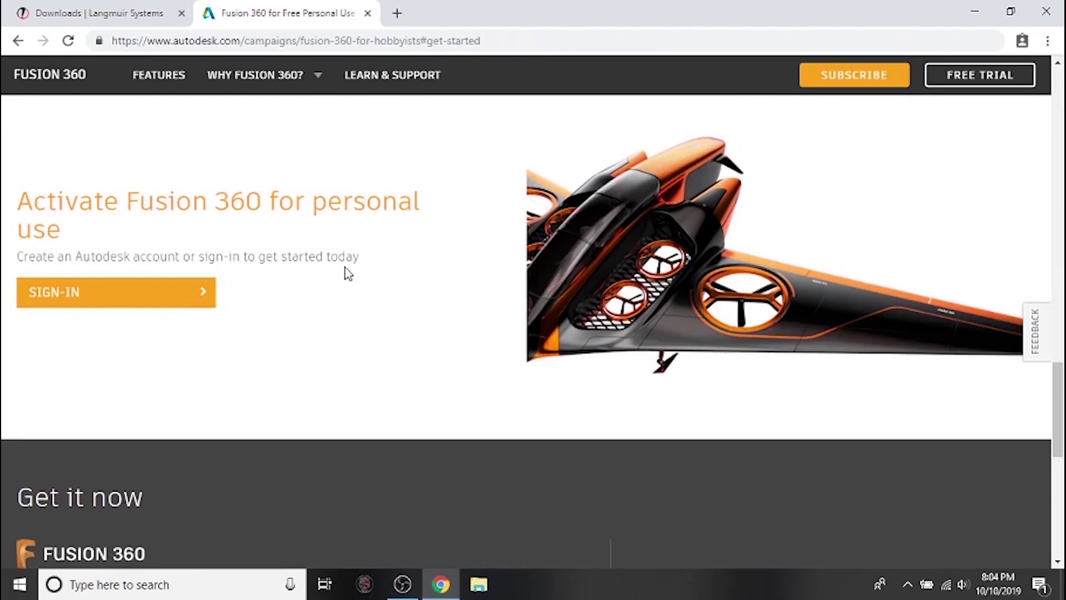
{"action": "left_click", "coordinate": [181, 300]}
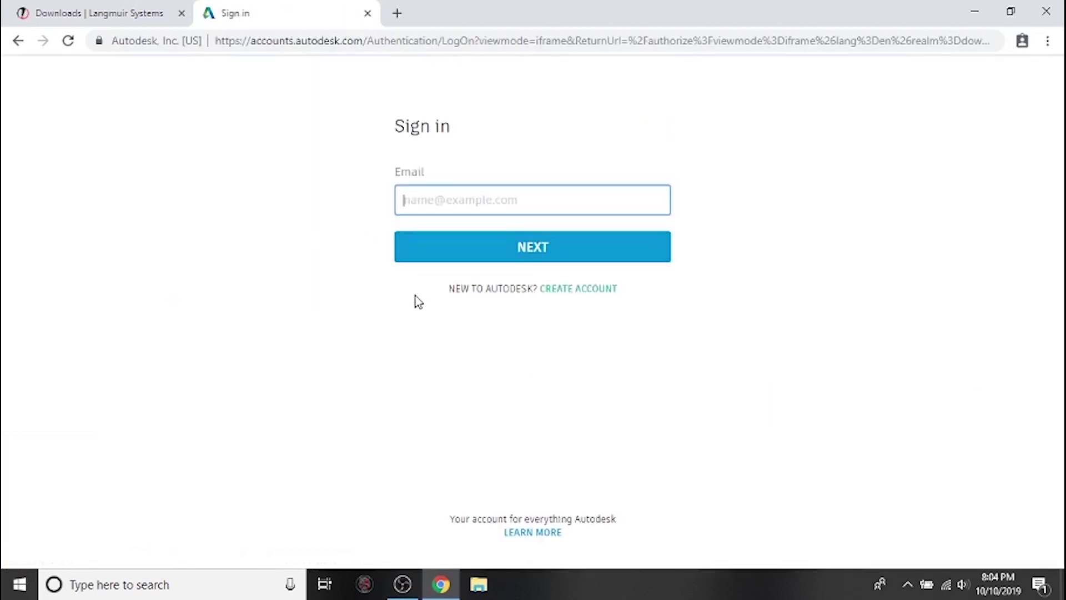
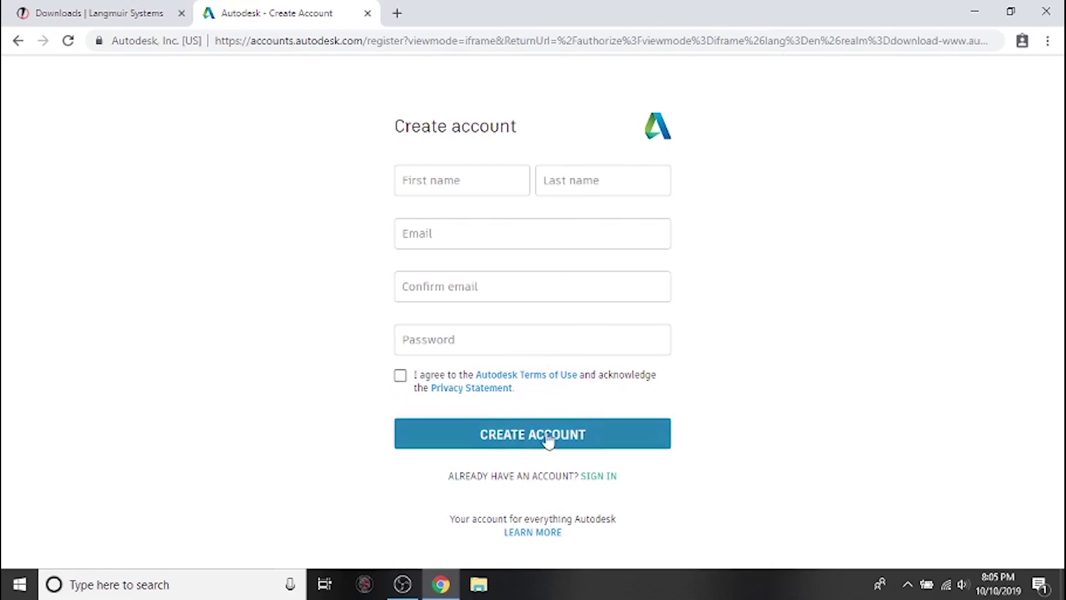
{"action": "left_click", "coordinate": [601, 483]}
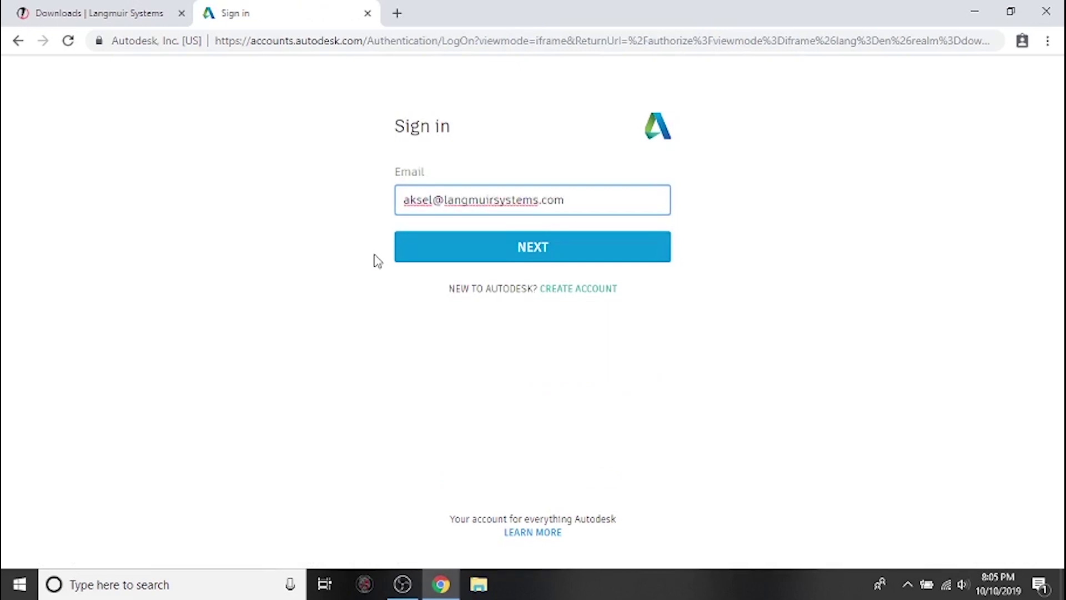
{"action": "left_click", "coordinate": [480, 257]}
{"action": "type", "text": "•••••••"}
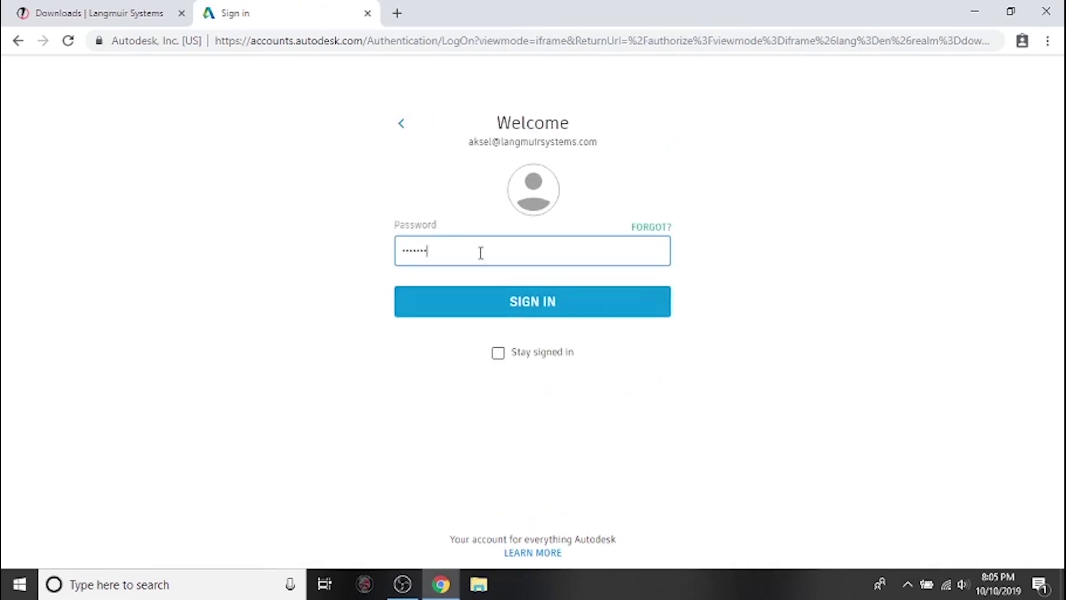
{"action": "type", "text": "•"}
{"action": "key", "text": "Return"}
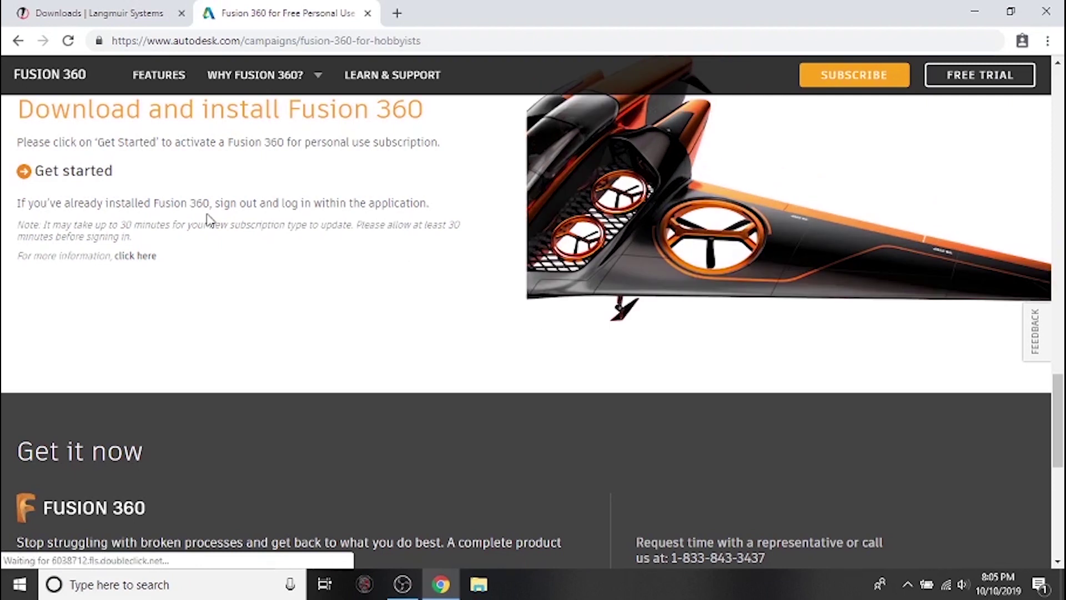
Activate the personal-use subscription so the 10.9 MB Fusion 360 Client installer downloads.
{"action": "left_click", "coordinate": [91, 172]}
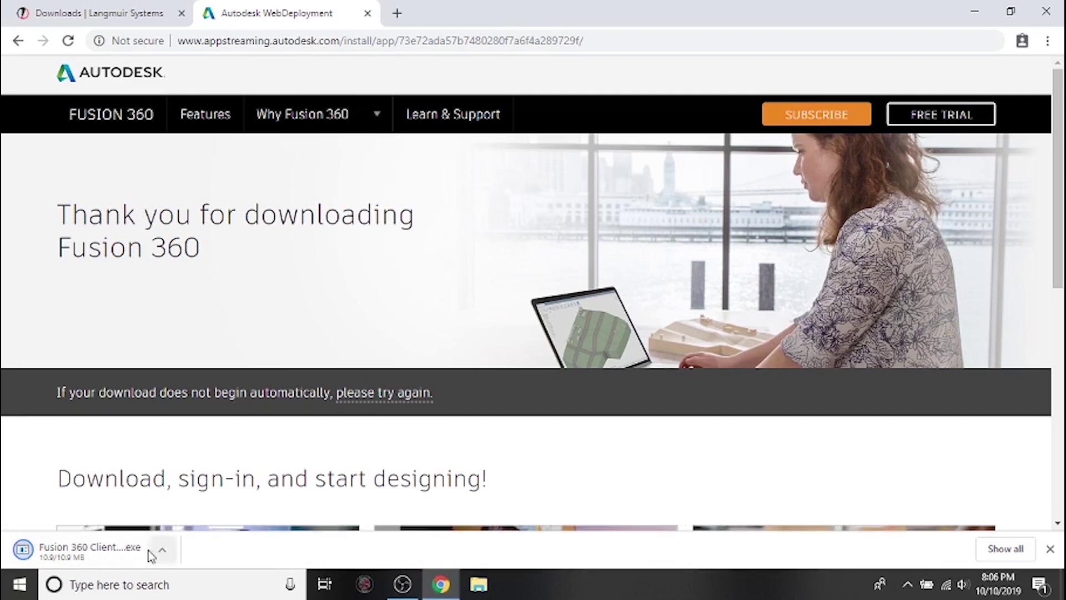
Run the Fusion 360 Client Downloader from the Downloads folder in File Explorer.
{"action": "left_click", "coordinate": [484, 590]}
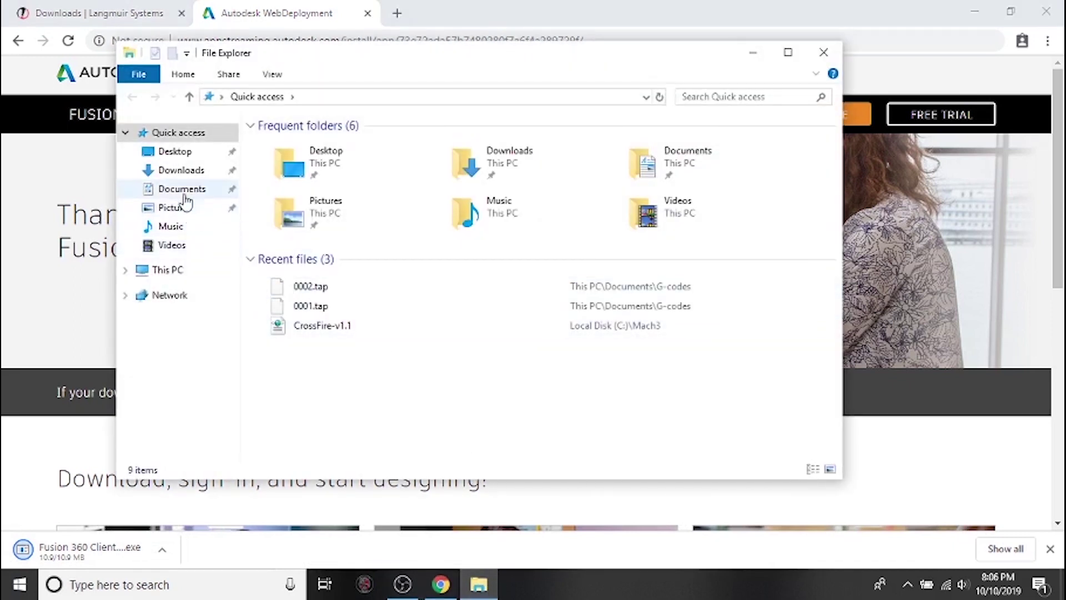
{"action": "left_click", "coordinate": [183, 172]}
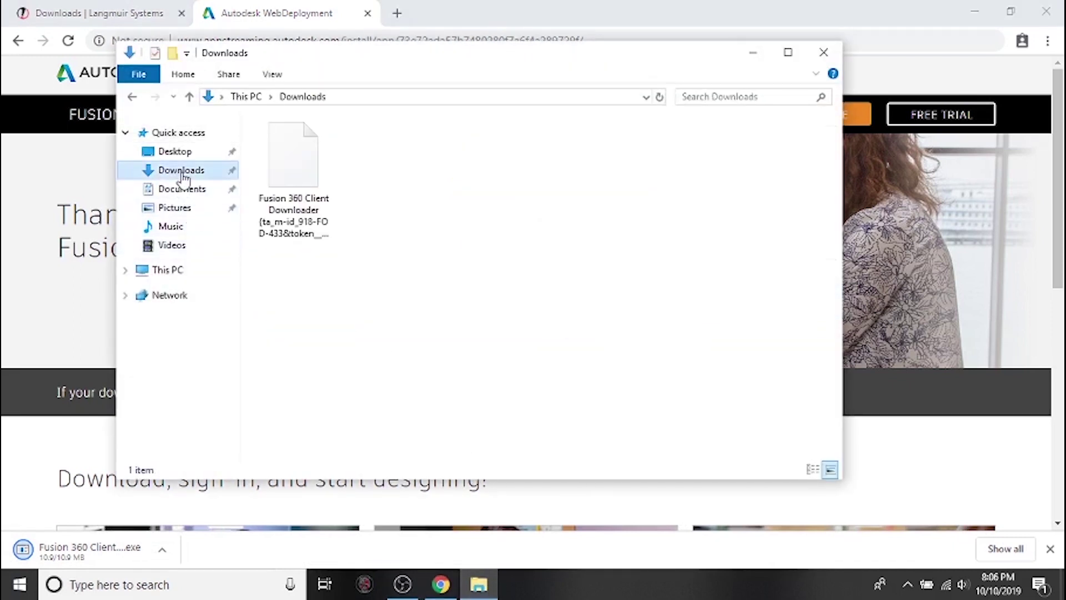
{"action": "double_click", "coordinate": [293, 171]}
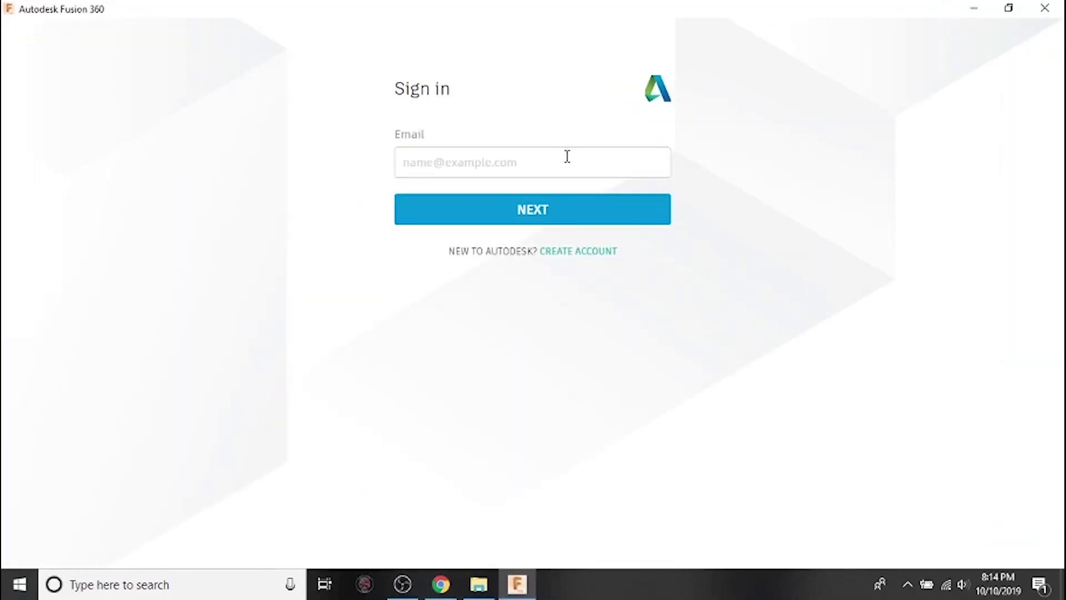
Sign in to Fusion 360 with the Autodesk account e-mail and password.
{"action": "left_click", "coordinate": [571, 164]}
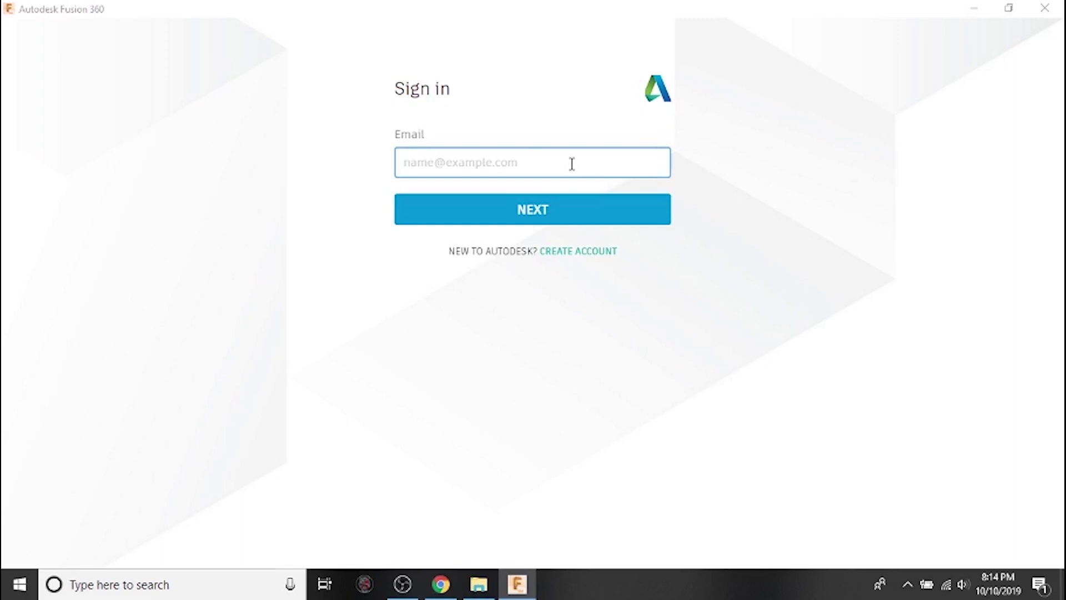
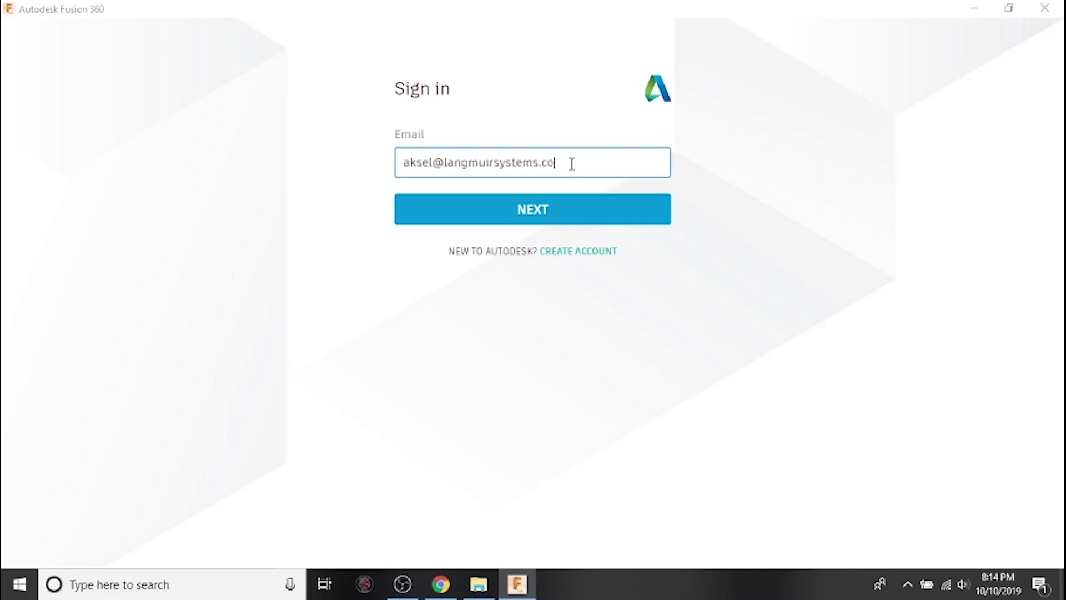
{"action": "left_click", "coordinate": [581, 217]}
{"action": "type", "text": "••••••"}
{"action": "left_click", "coordinate": [558, 261]}
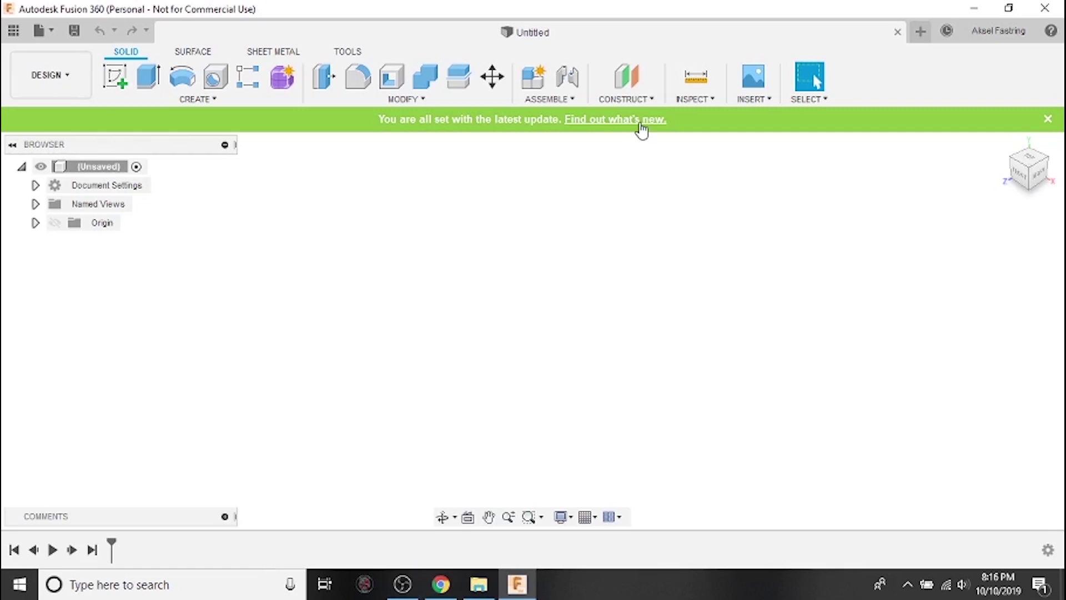
View then close the latest-update notice, and list the workspaces from Design to Drawing.
{"action": "left_click", "coordinate": [610, 124]}
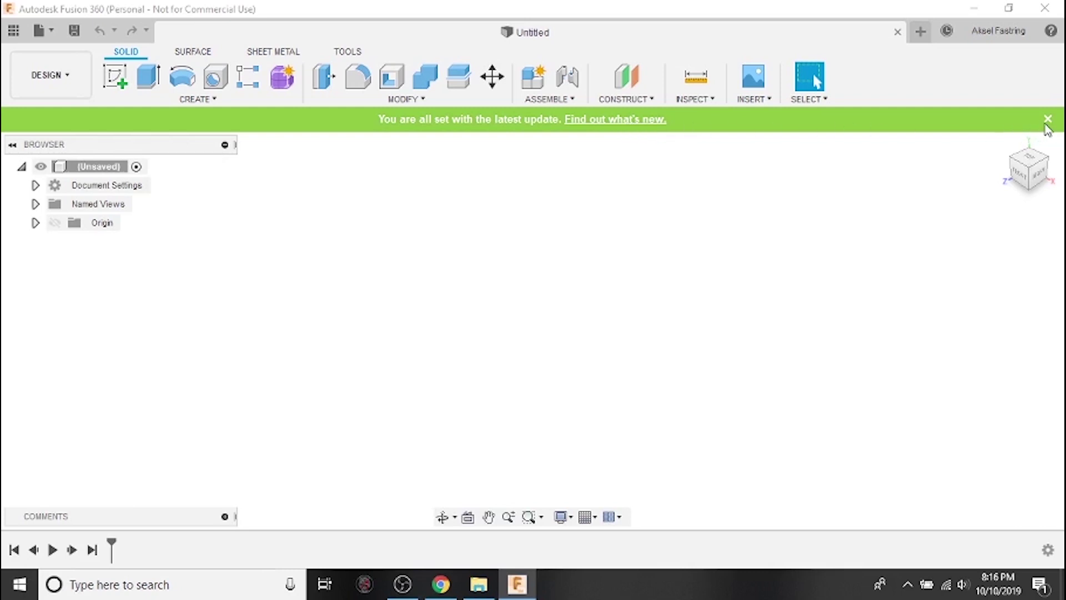
{"action": "left_click", "coordinate": [1047, 119]}
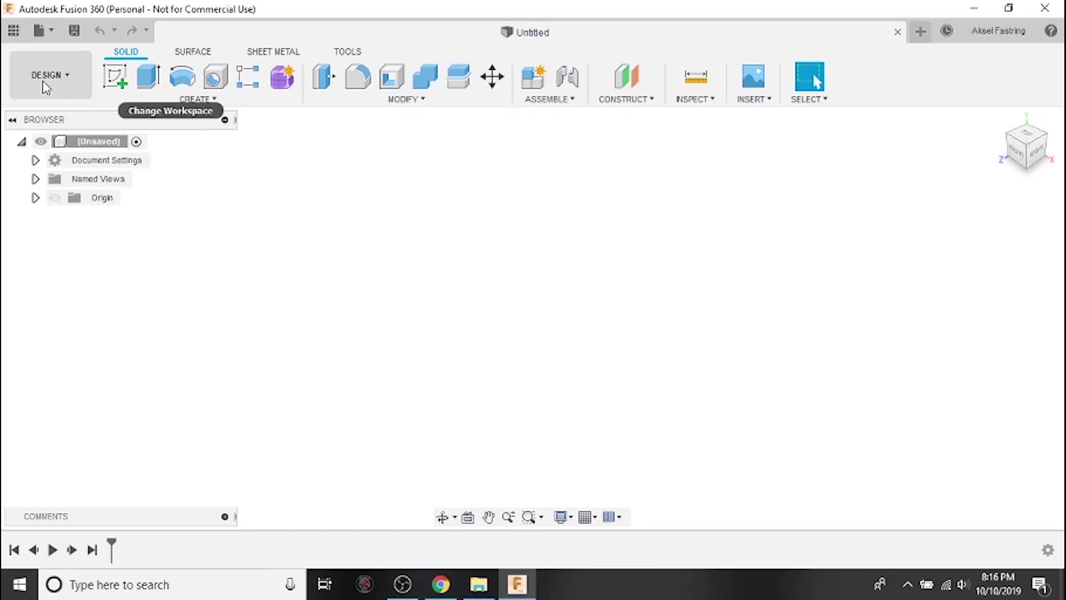
{"action": "left_click", "coordinate": [86, 84]}
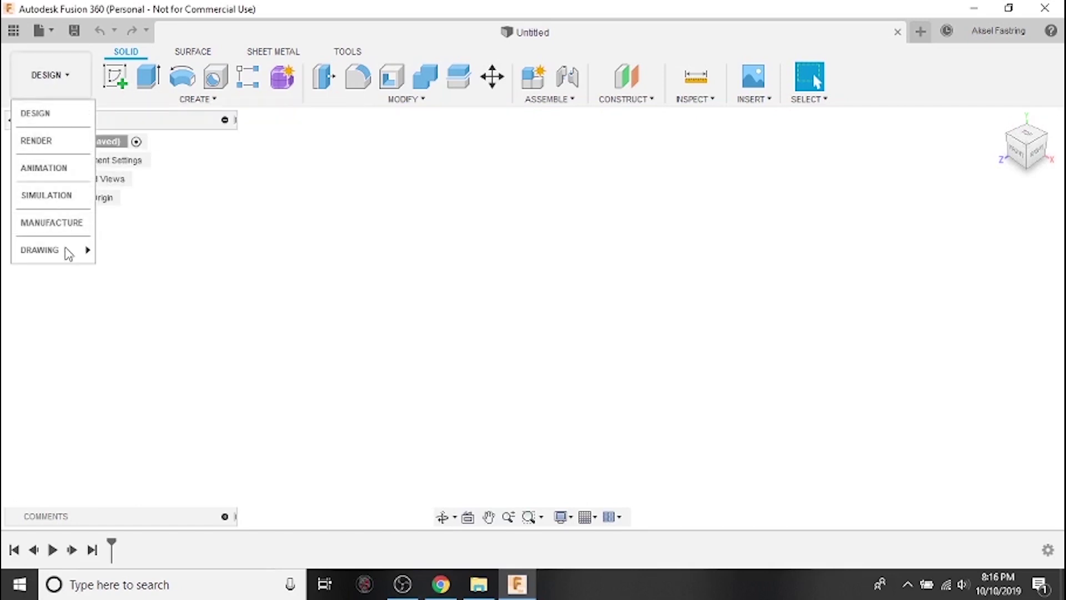
{"action": "mouse_move", "coordinate": [67, 249]}
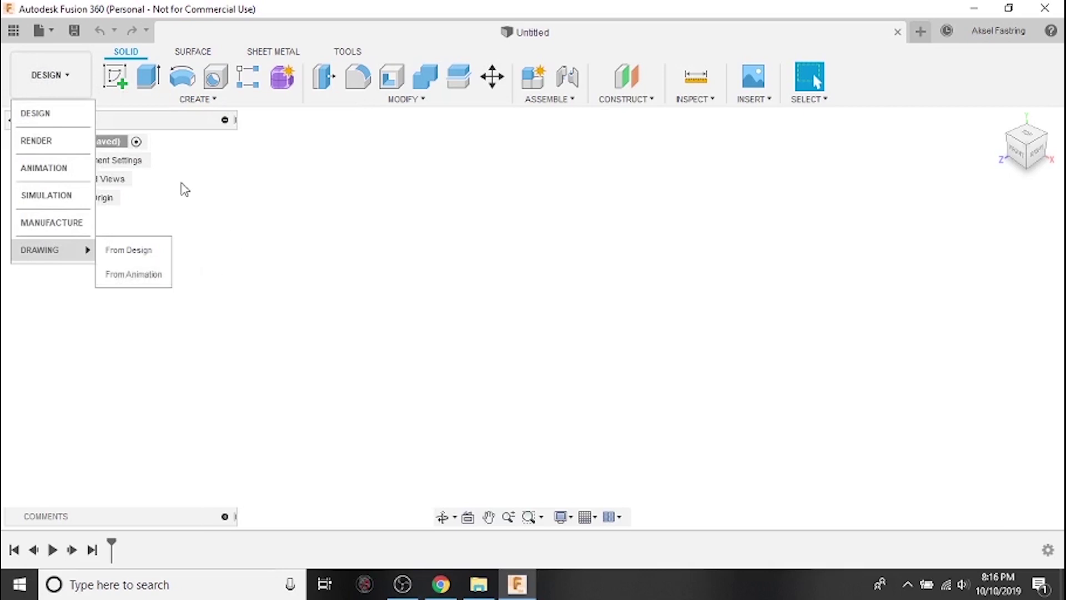
Close the workspace list, start a sketch on the front plane, and reopen the workspace list.
{"action": "left_click", "coordinate": [71, 118]}
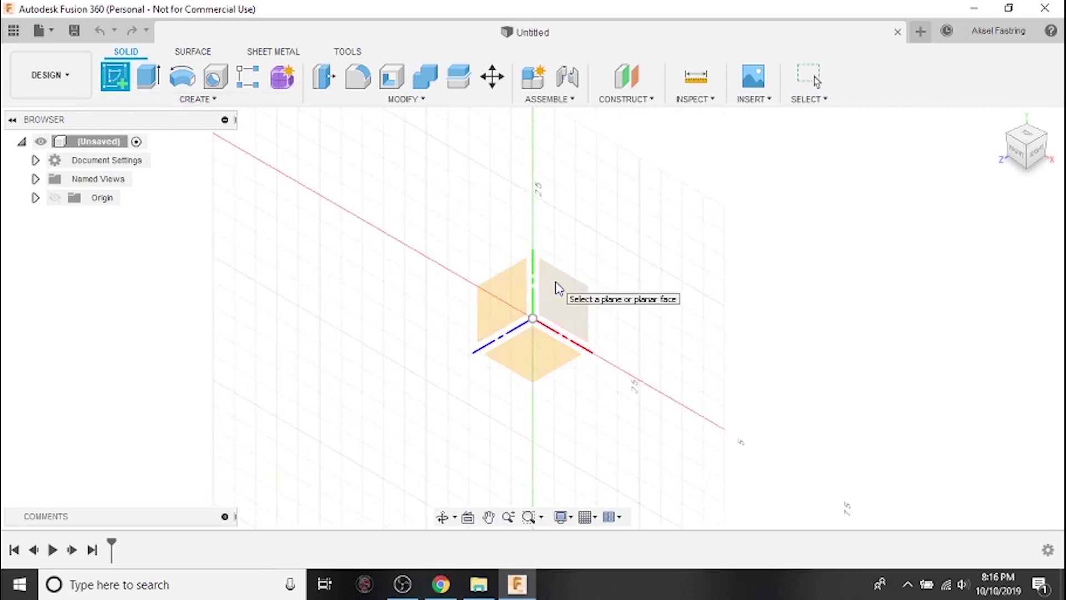
{"action": "left_click", "coordinate": [576, 309]}
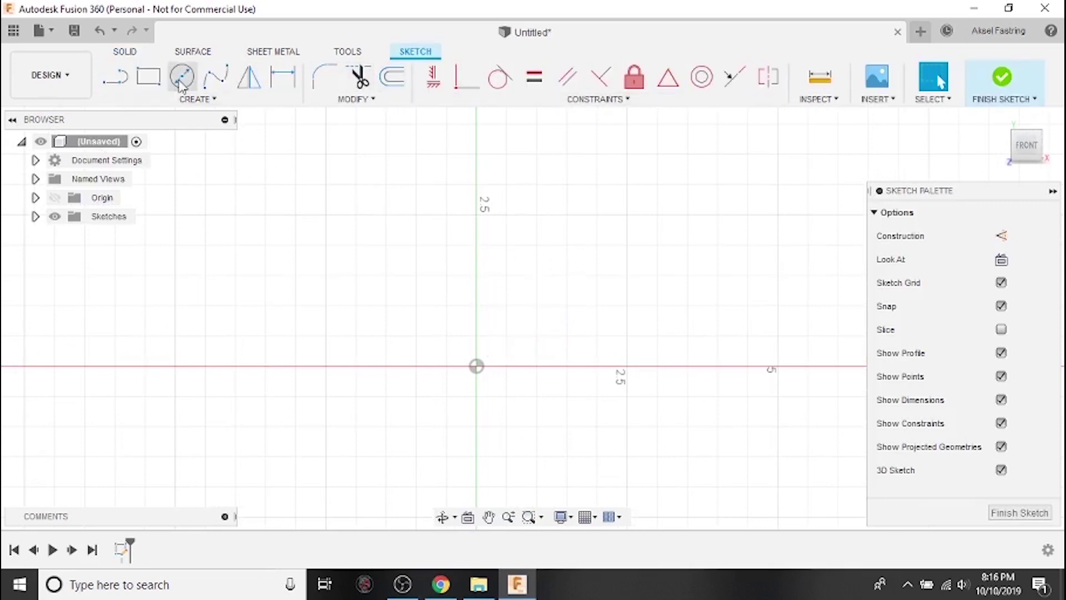
{"action": "left_click", "coordinate": [71, 84]}
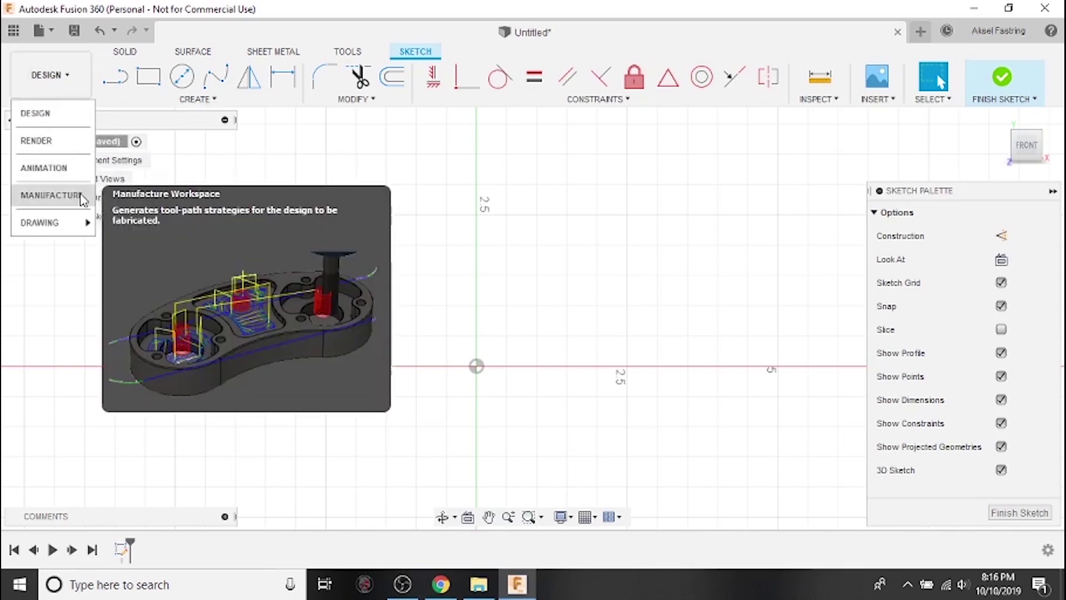
Switch to the Manufacture workspace and display its Fabrication tab tools.
{"action": "left_click", "coordinate": [50, 195]}
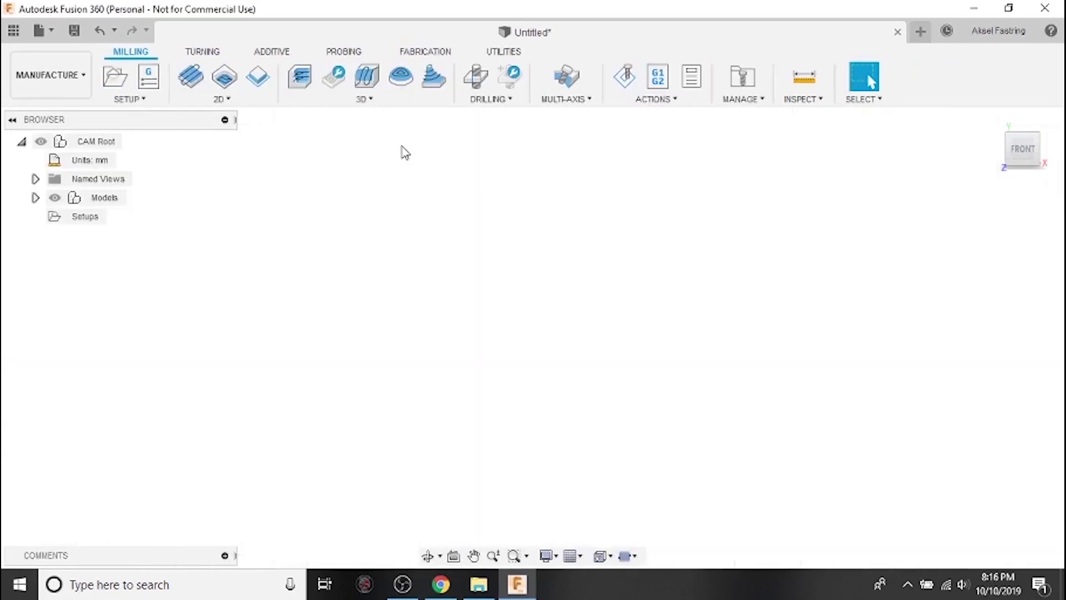
{"action": "left_click", "coordinate": [436, 54]}
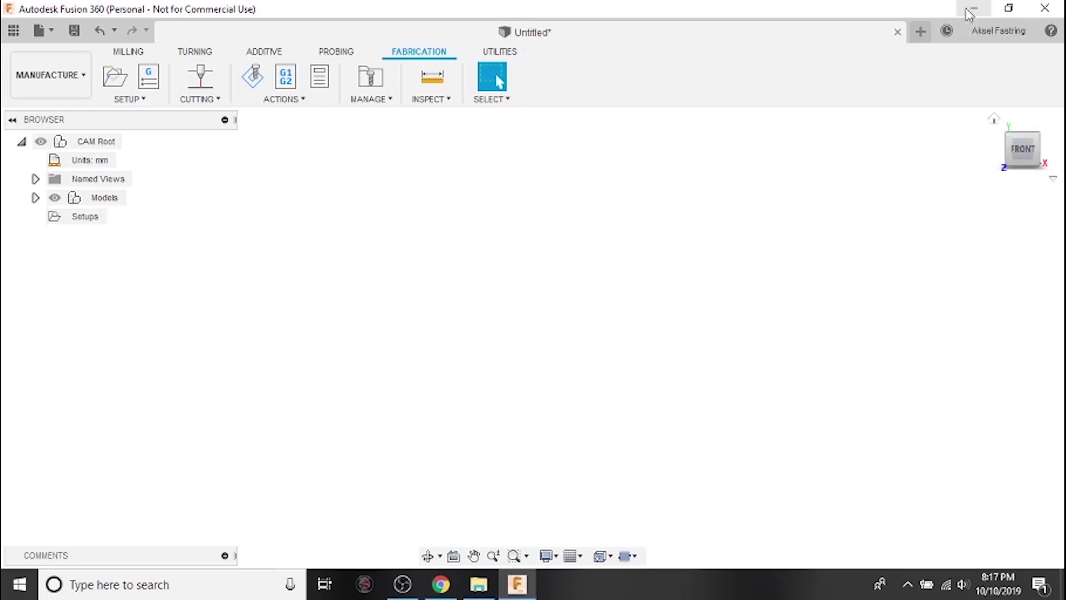
Minimise Fusion 360 and move the Fusion 360 Client Downloader from Downloads into the Recycle Bin.
{"action": "left_click", "coordinate": [1063, 581]}
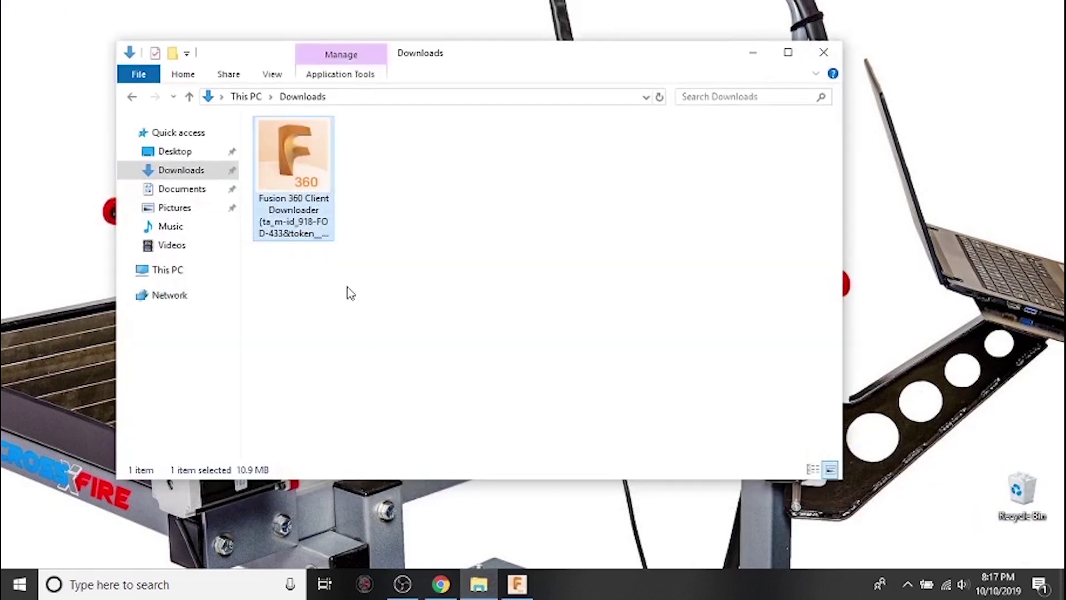
{"action": "left_click_drag", "start_coordinate": [308, 170], "coordinate": [1016, 503]}
{"action": "right_click", "coordinate": [1020, 500]}
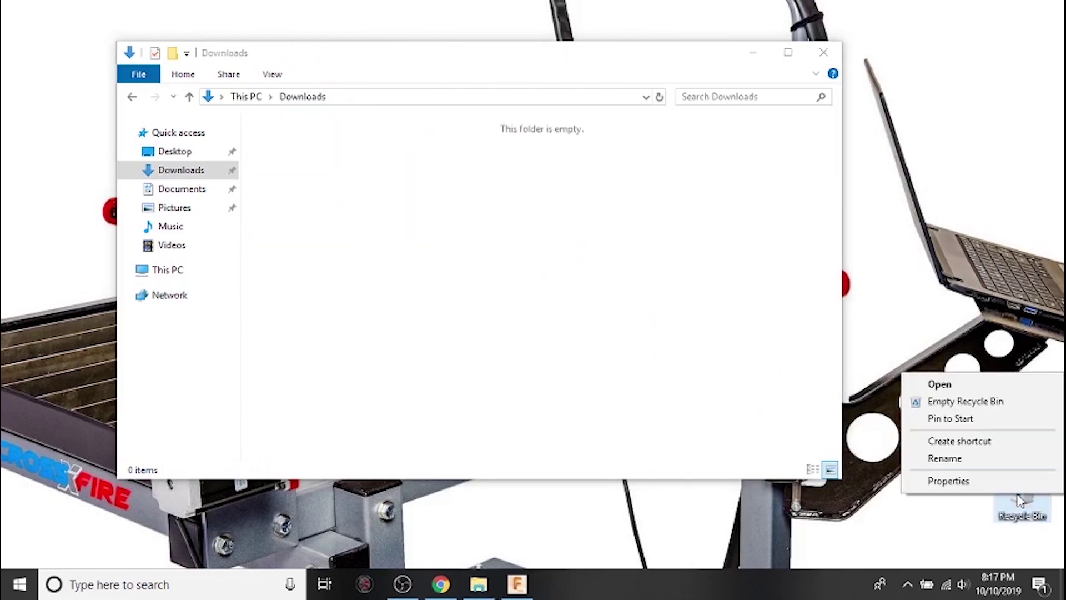